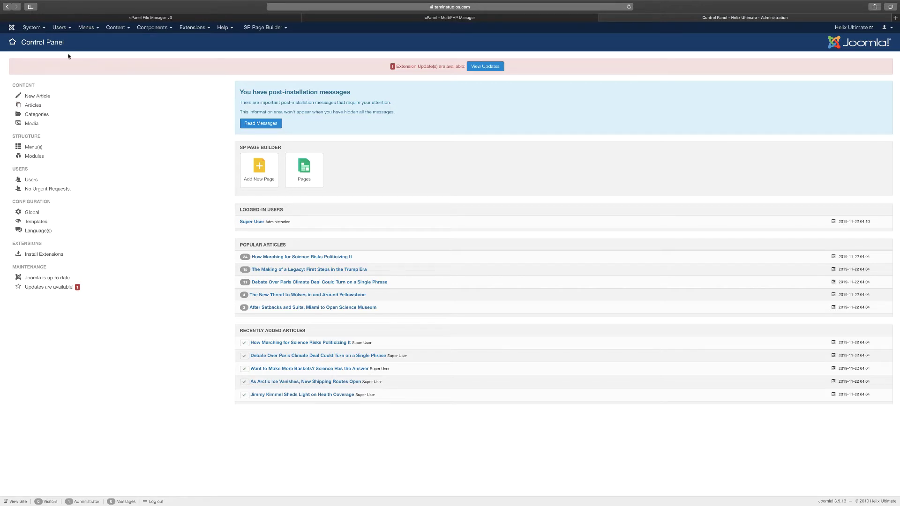
Browse the System and Menus options in the Joomla admin header.
left_click(43, 29)
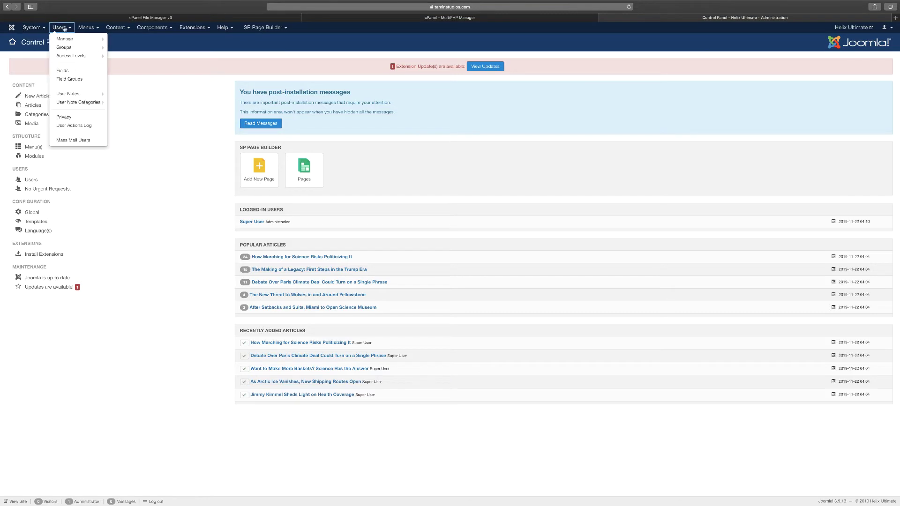
mouse_move(80, 31)
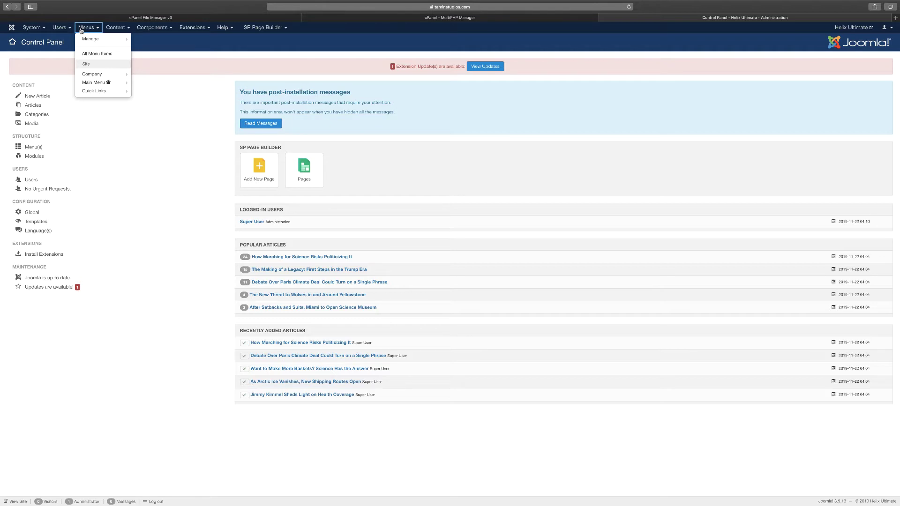
mouse_move(115, 31)
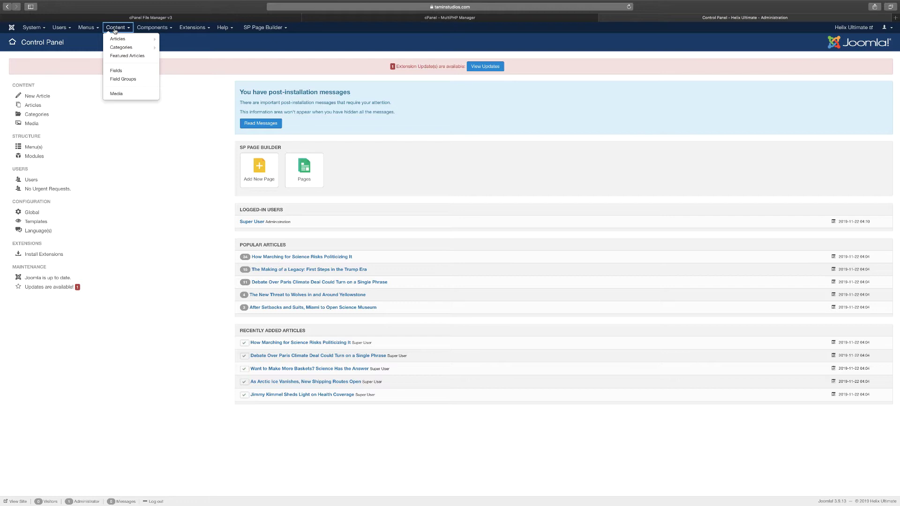
mouse_move(153, 30)
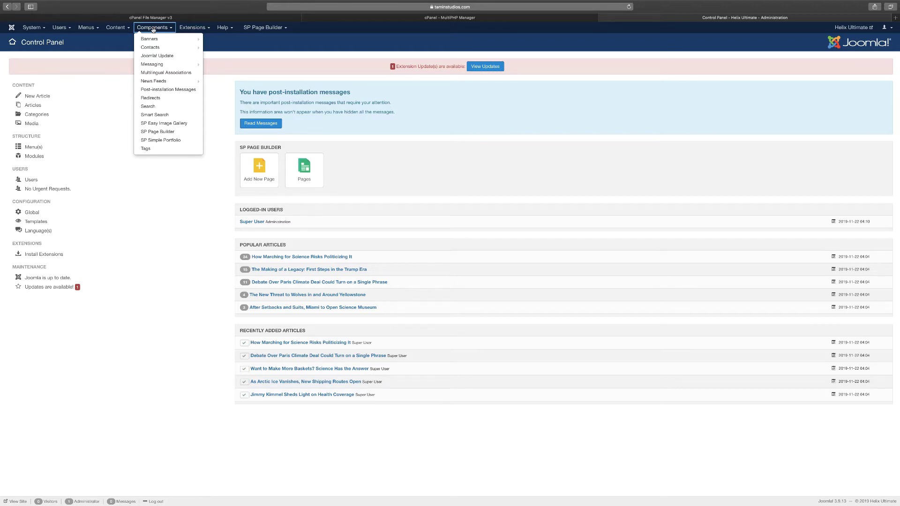
mouse_move(36, 30)
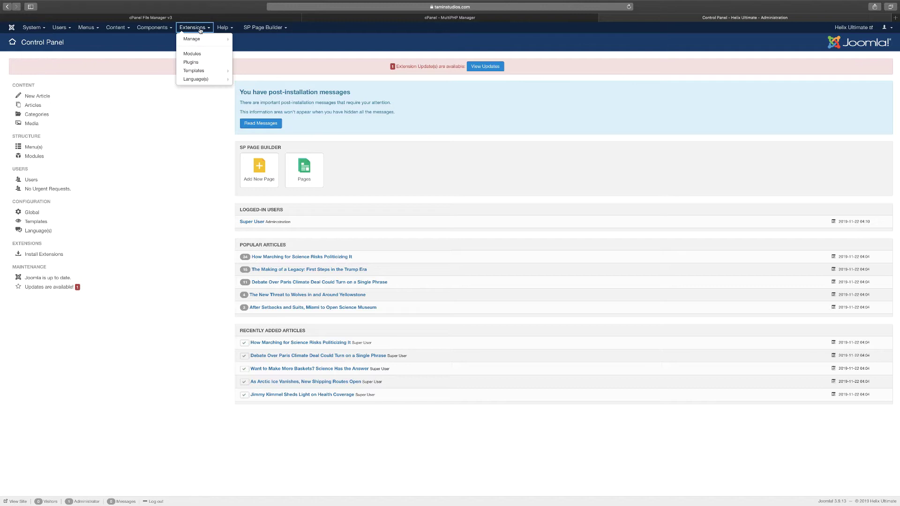
mouse_move(229, 28)
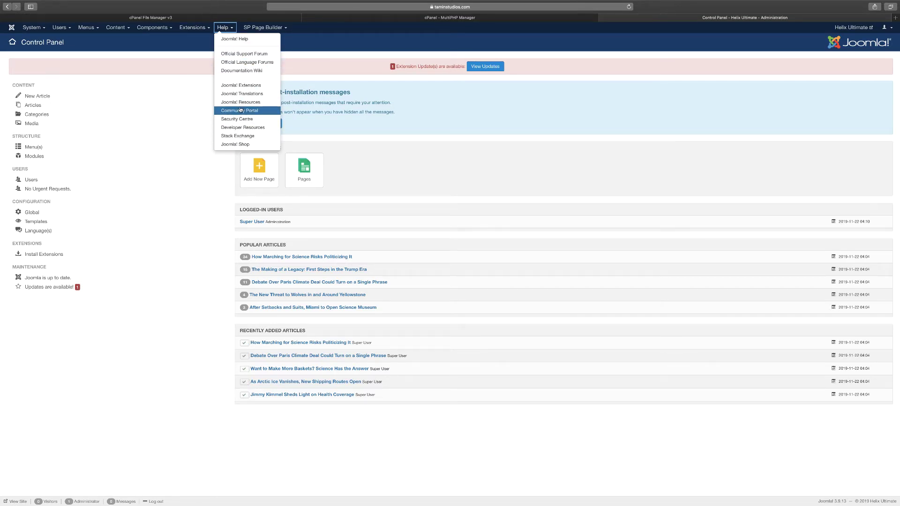
mouse_move(188, 32)
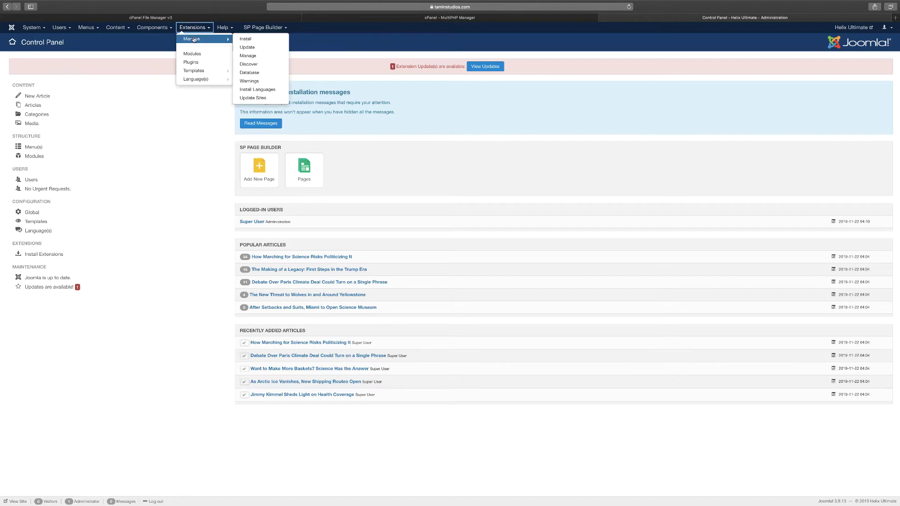
left_click(86, 27)
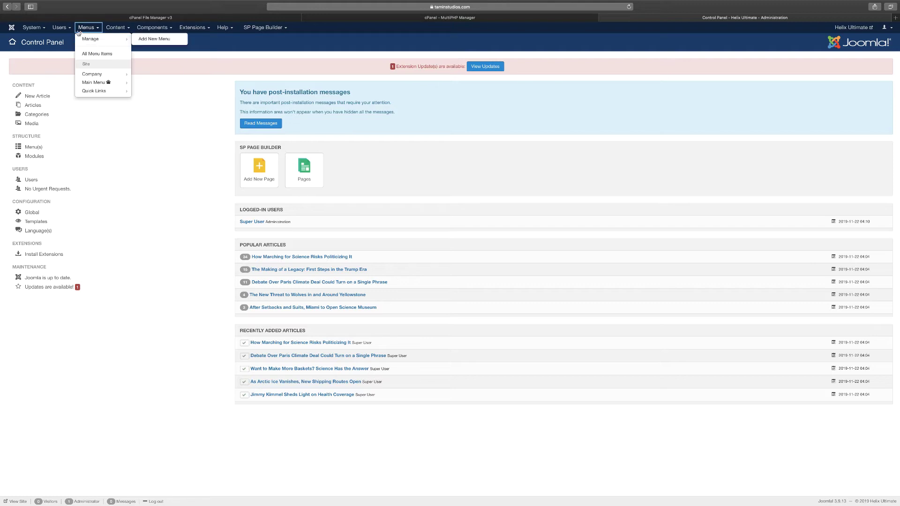
left_click(32, 28)
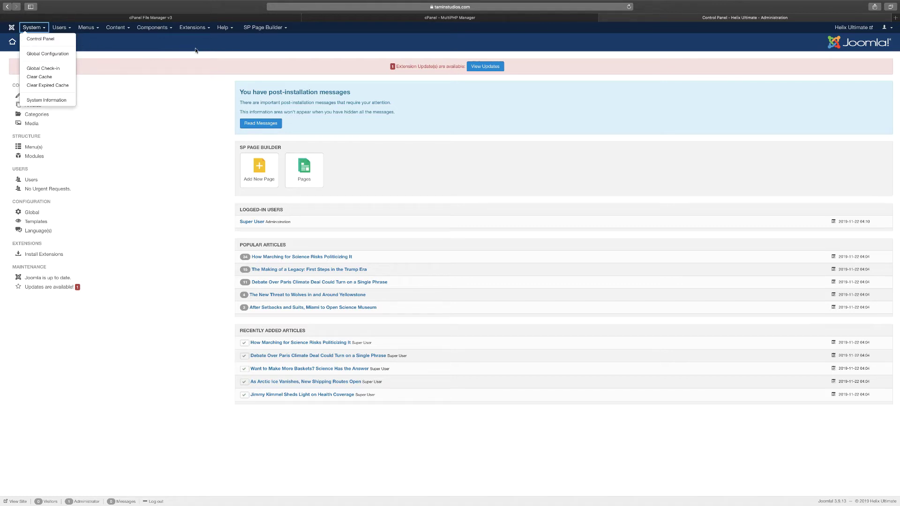
left_click(634, 43)
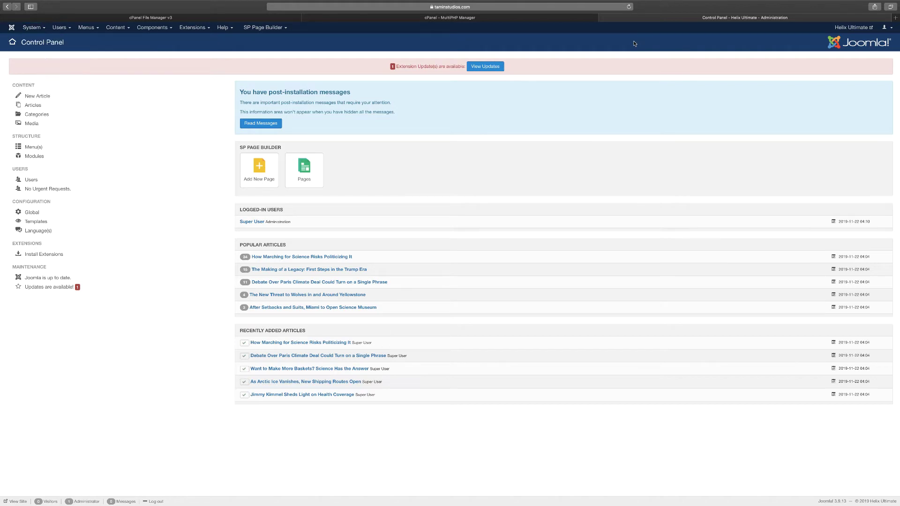
Open the Helix Ultimate front-end site in a new tab and scroll its front page.
left_click(850, 29)
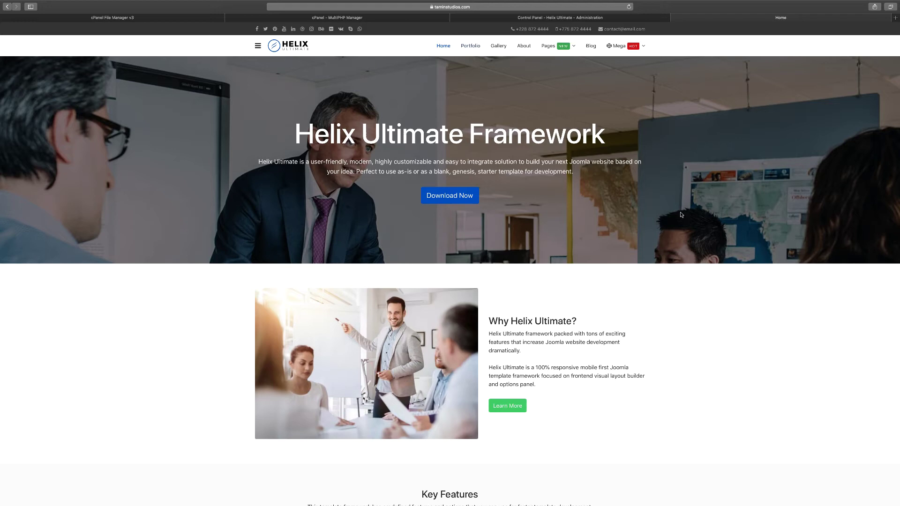
scroll(681, 214, "down", 10)
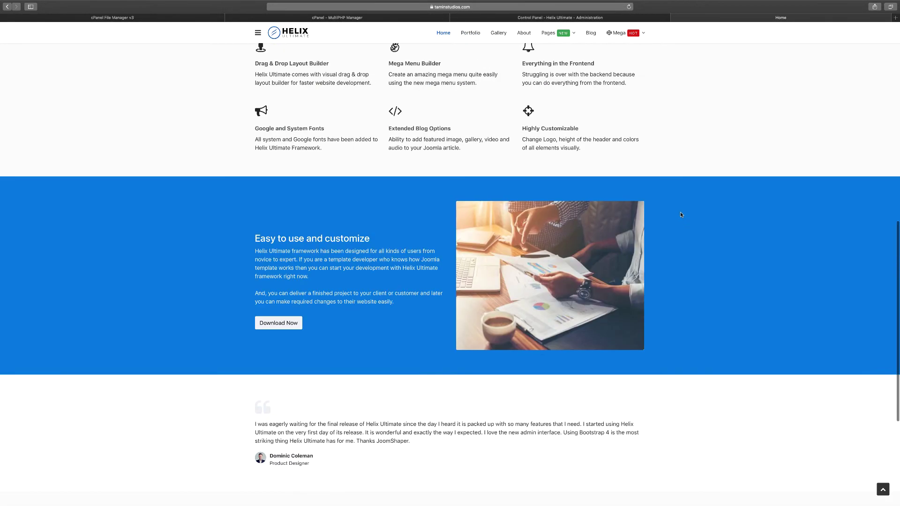
scroll(681, 214, "down", 4)
scroll(681, 214, "down", 1)
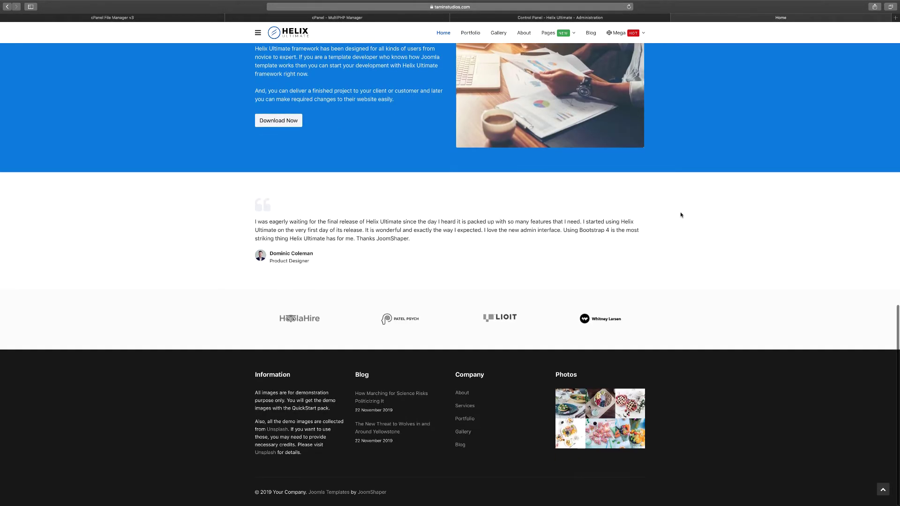
scroll(681, 215, "up", 15)
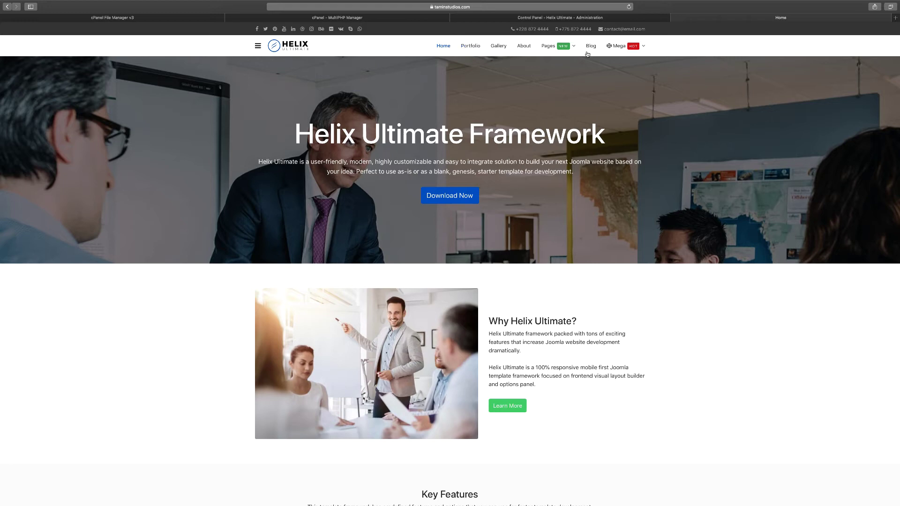
Load the site's About page and reveal its full index.php/about address.
mouse_move(643, 46)
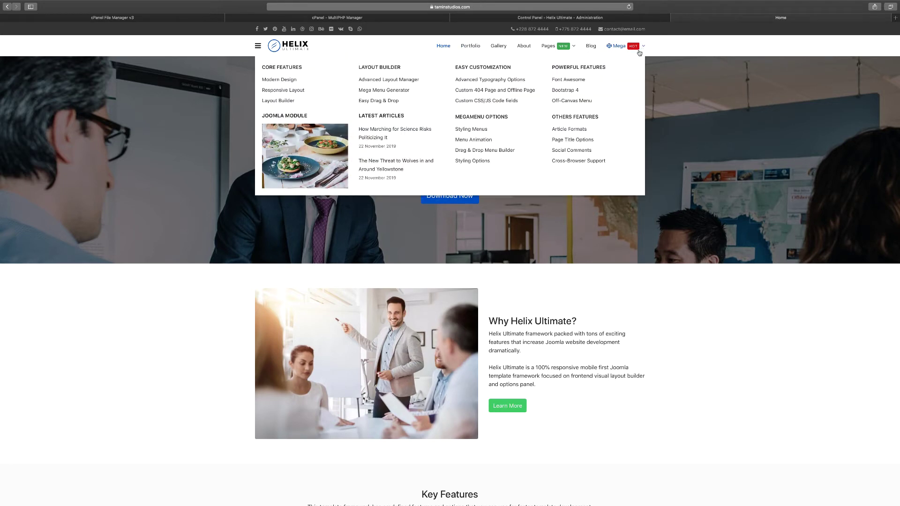
left_click(588, 19)
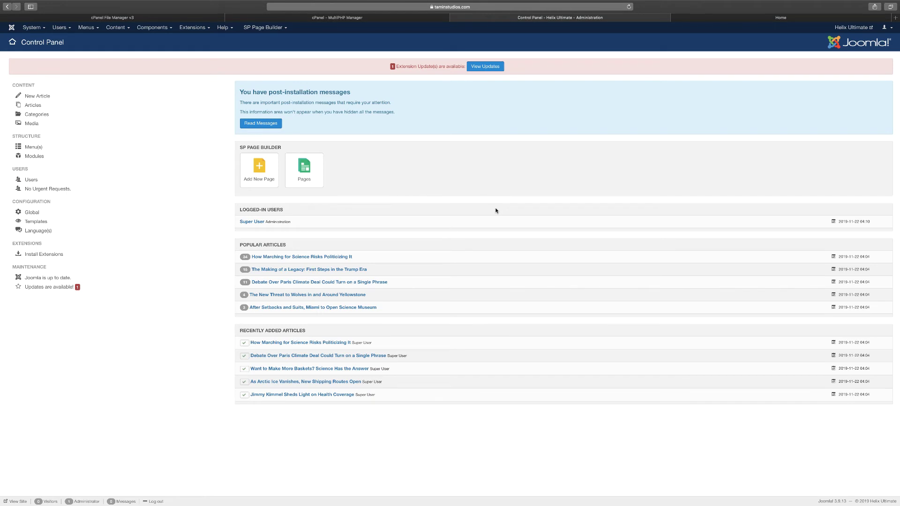
left_click(716, 19)
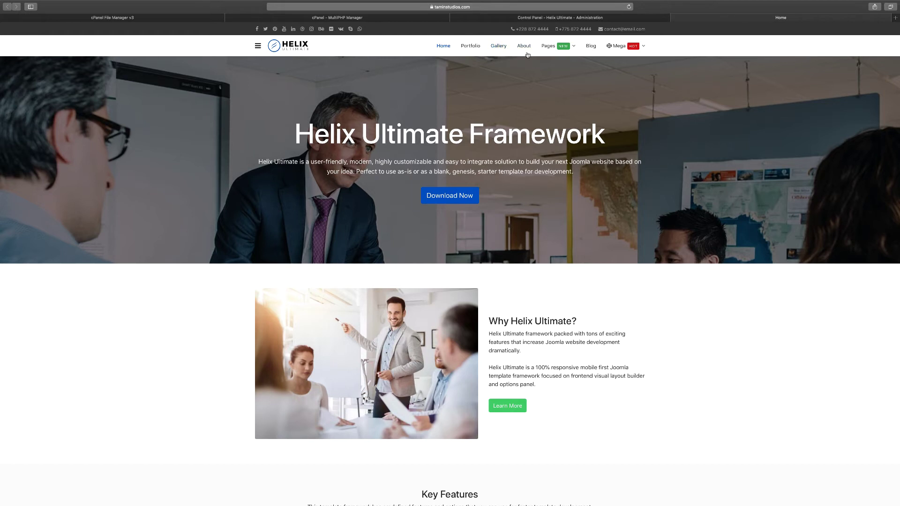
left_click(524, 47)
left_click(493, 6)
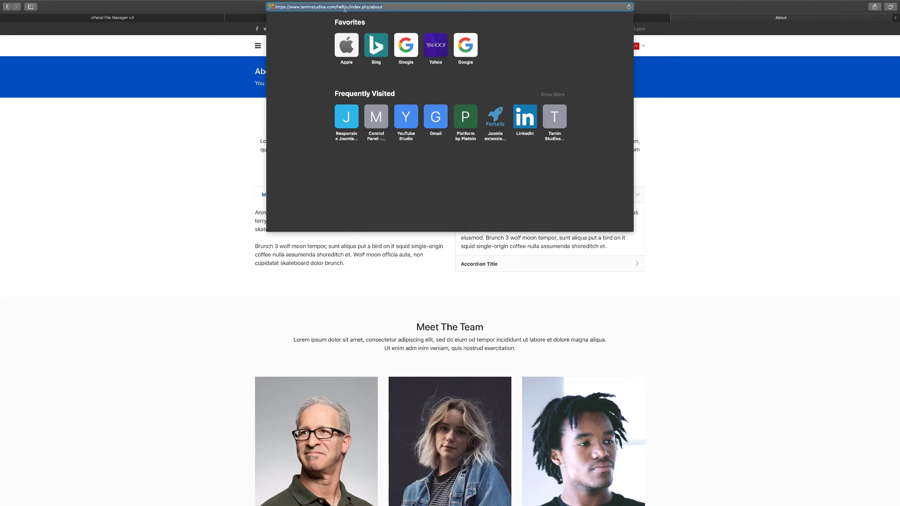
Check that the About page's web address still contains index.php.
left_click(381, 7)
left_click_drag(369, 7, 349, 7)
left_click(394, 6)
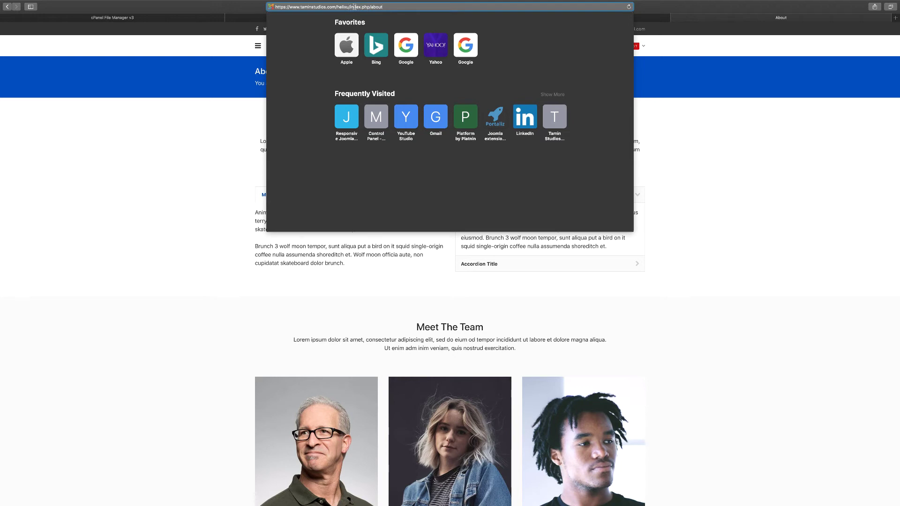
left_click(698, 148)
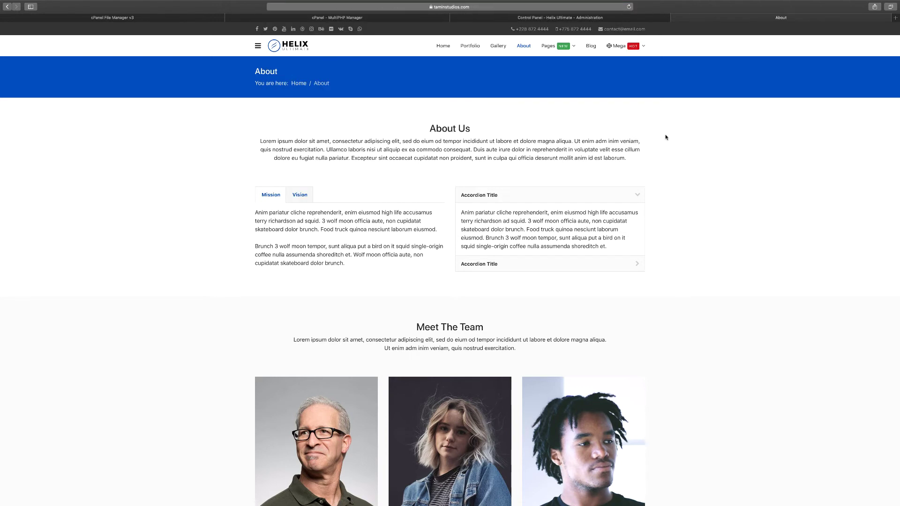
Open the site's Gallery page and check its full web address.
mouse_move(543, 47)
left_click(498, 46)
left_click(389, 6)
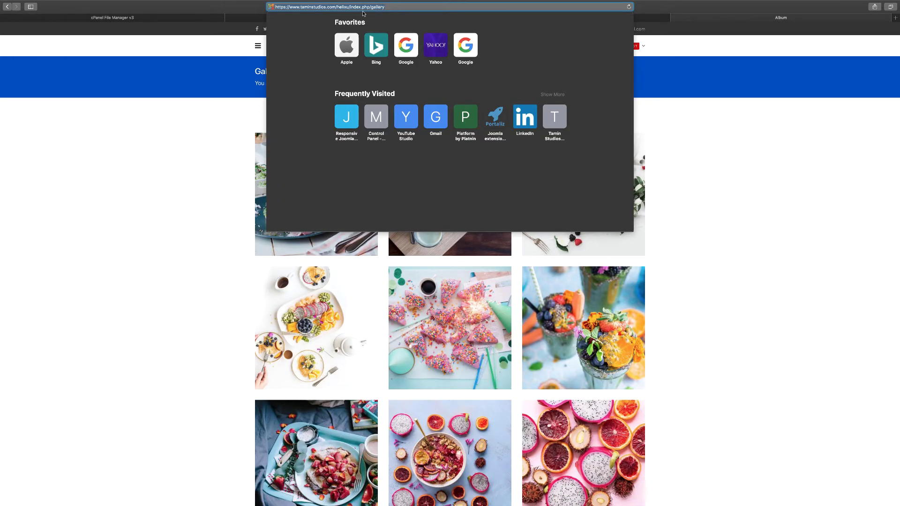
left_click(709, 177)
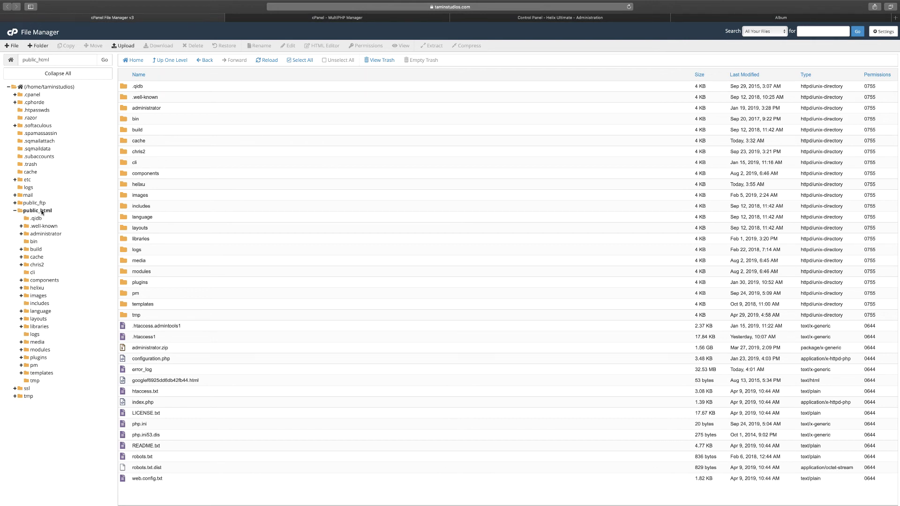
Rename htaccess.txt in the helixu folder to .htaccess.
left_click(38, 288)
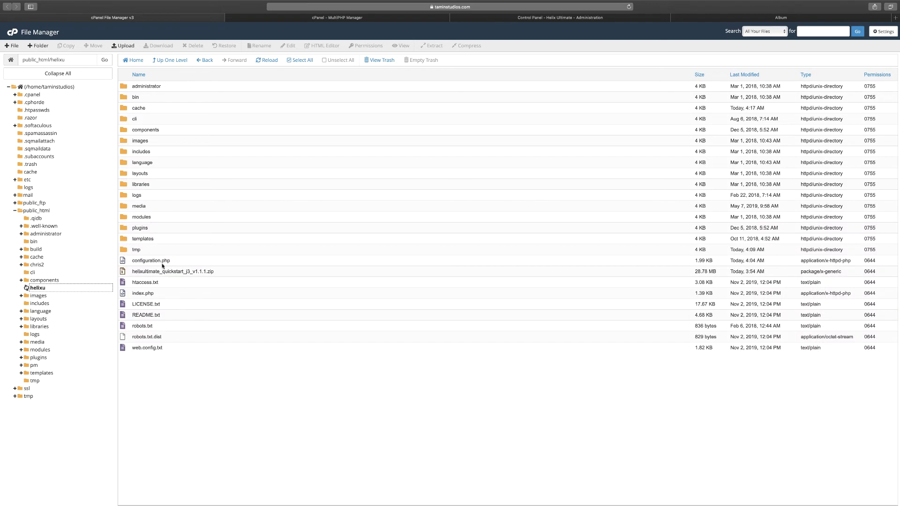
left_click(151, 283)
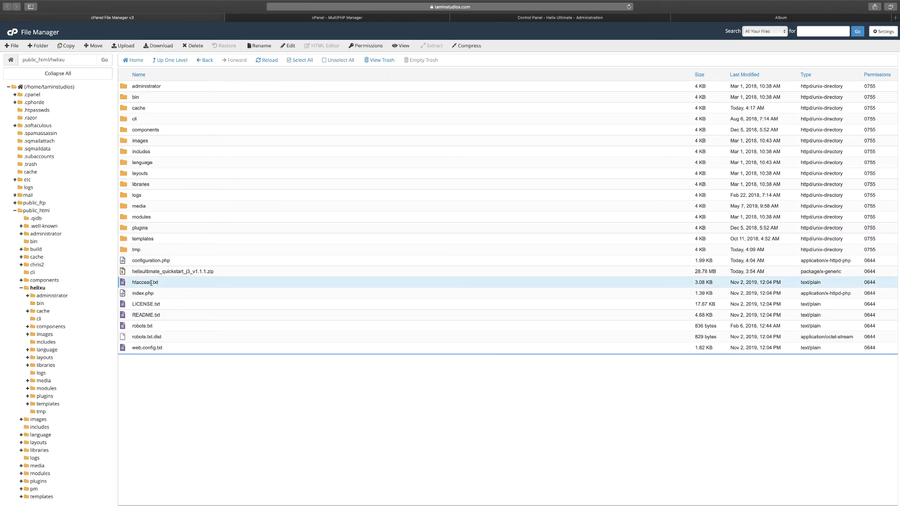
right_click(151, 282)
left_click(170, 341)
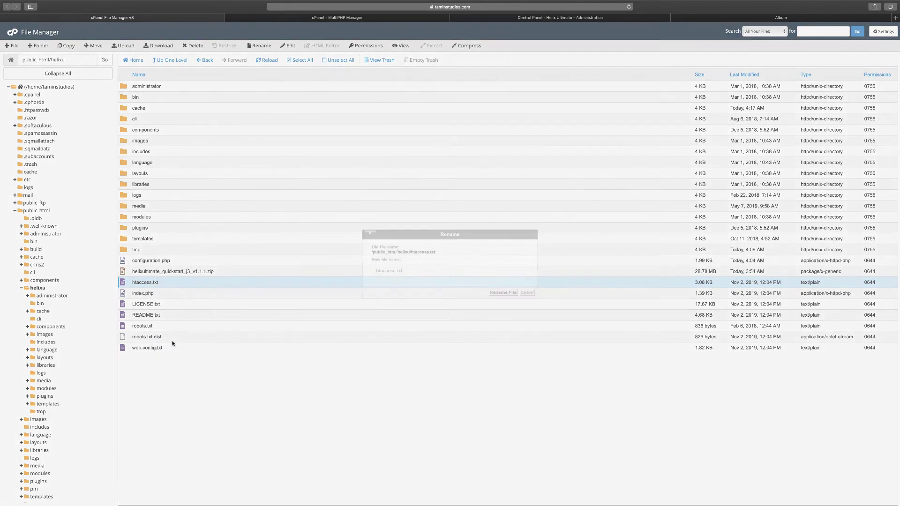
key("BackSpace")
key("BackSpace")
key("BackSpace")
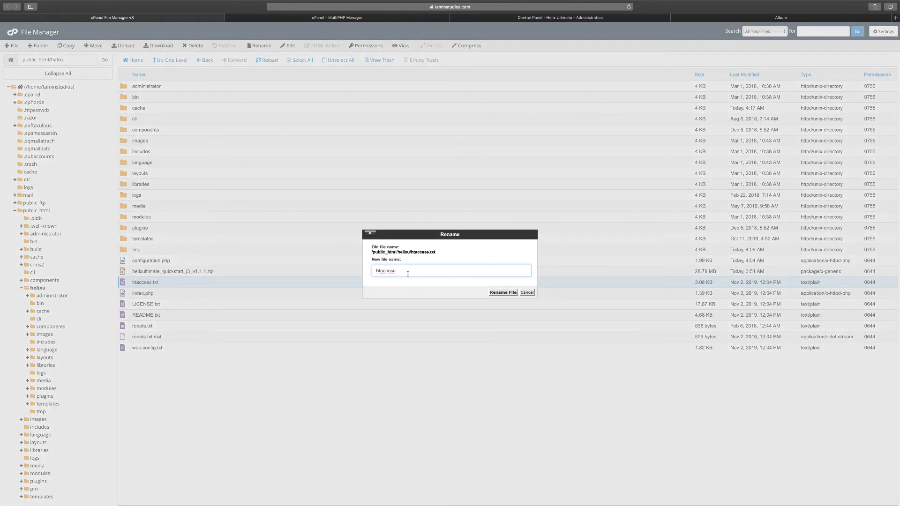
left_click(376, 271)
type(".")
left_click(503, 292)
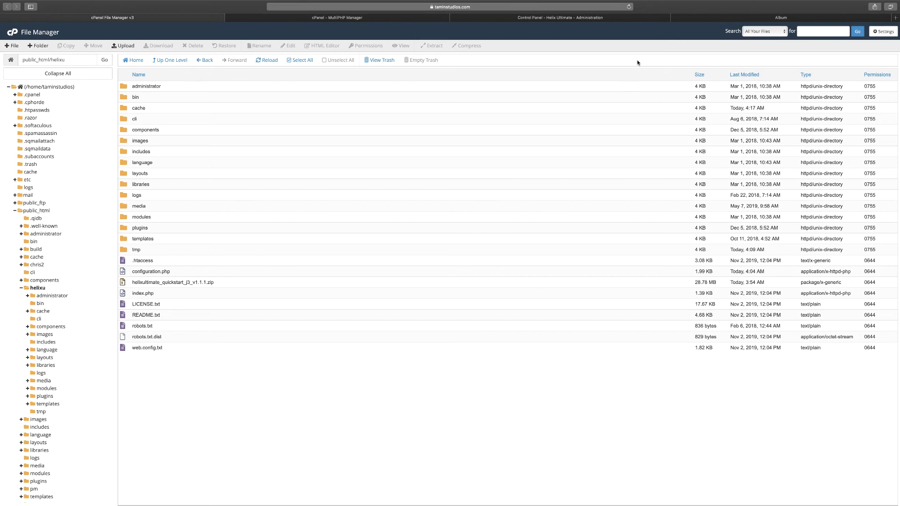
left_click(590, 18)
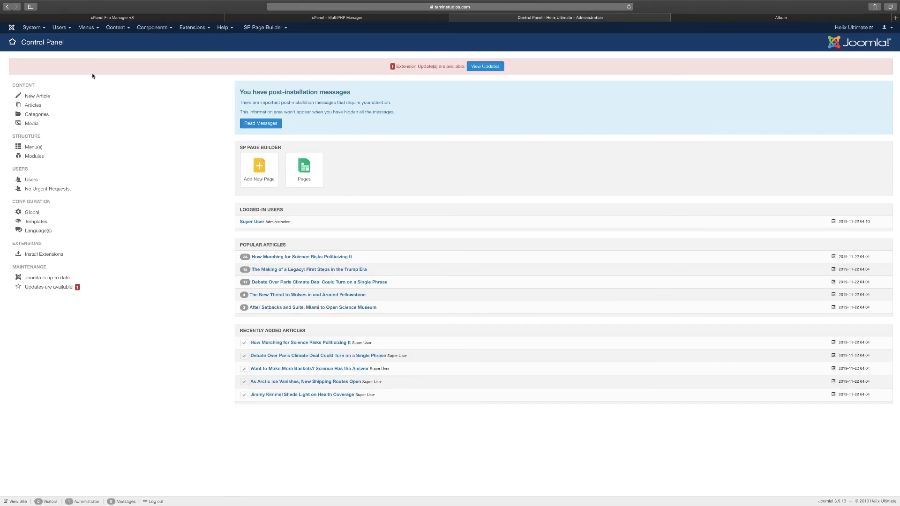
Set Use URL Rewriting to Yes in Global Configuration and Save & Close.
left_click(43, 31)
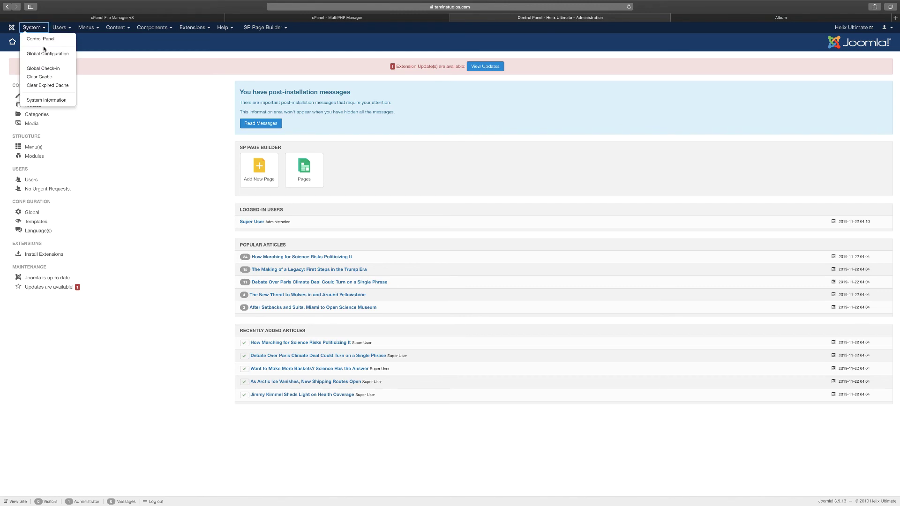
left_click(45, 54)
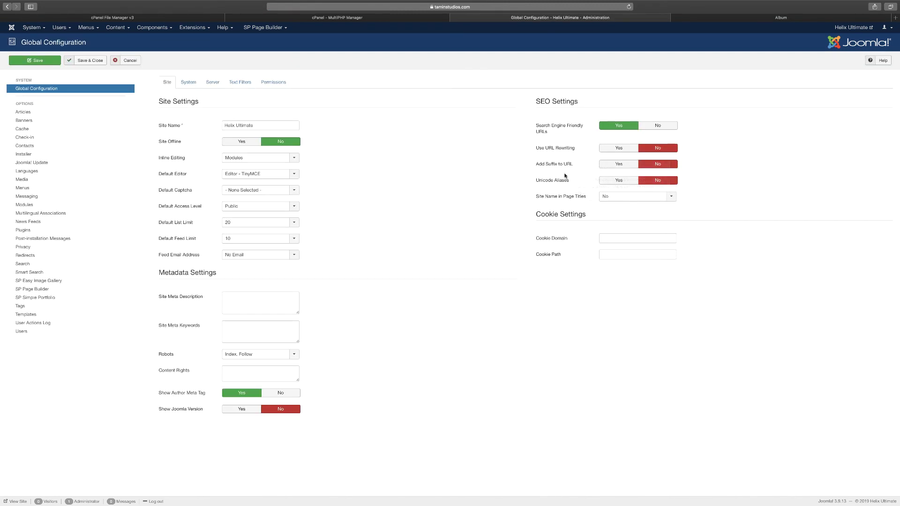
mouse_move(547, 153)
left_click(619, 149)
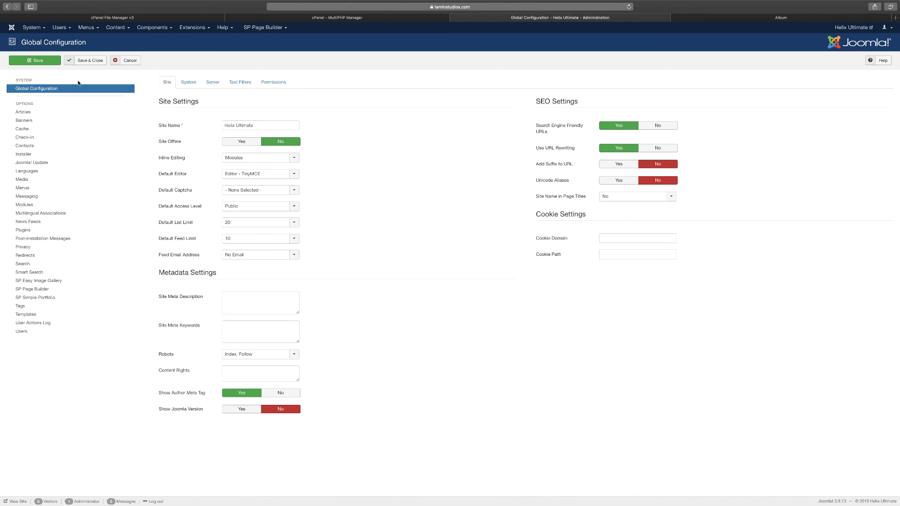
left_click(89, 61)
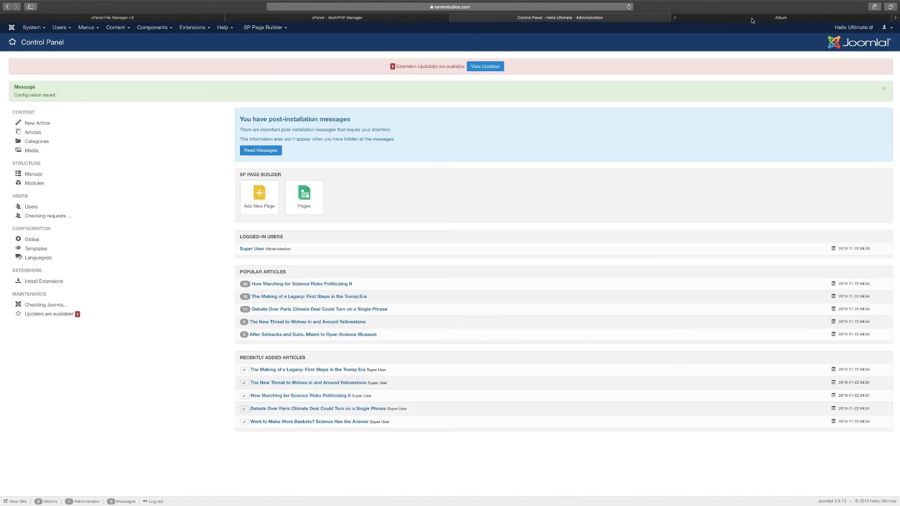
Check the Gallery page's address on the front-end site tab.
left_click(752, 19)
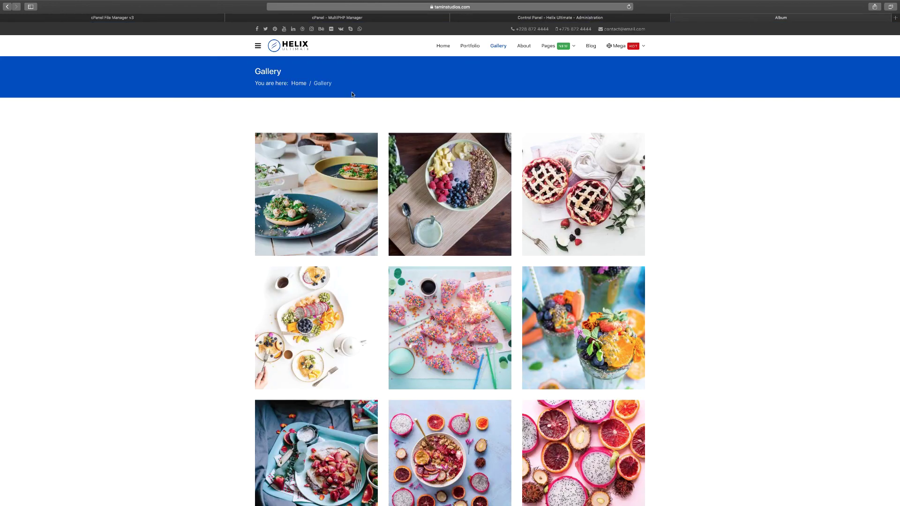
left_click(485, 7)
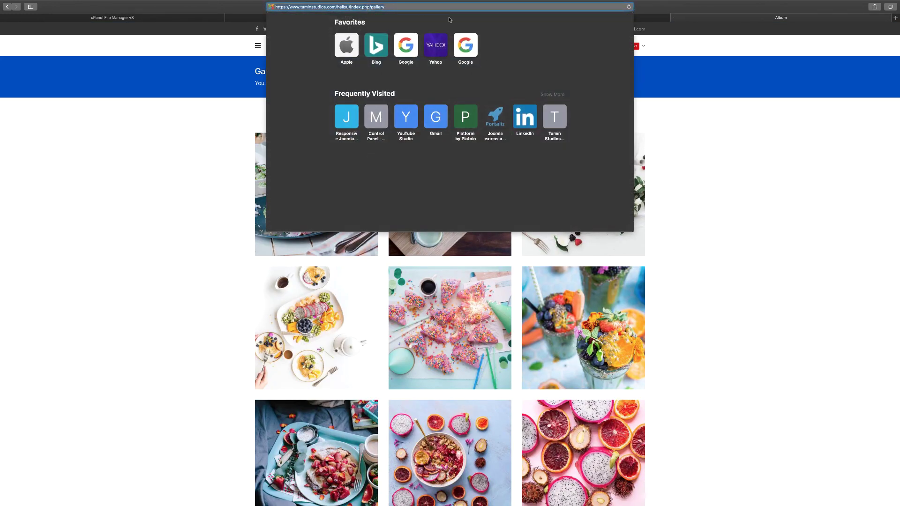
left_click(703, 147)
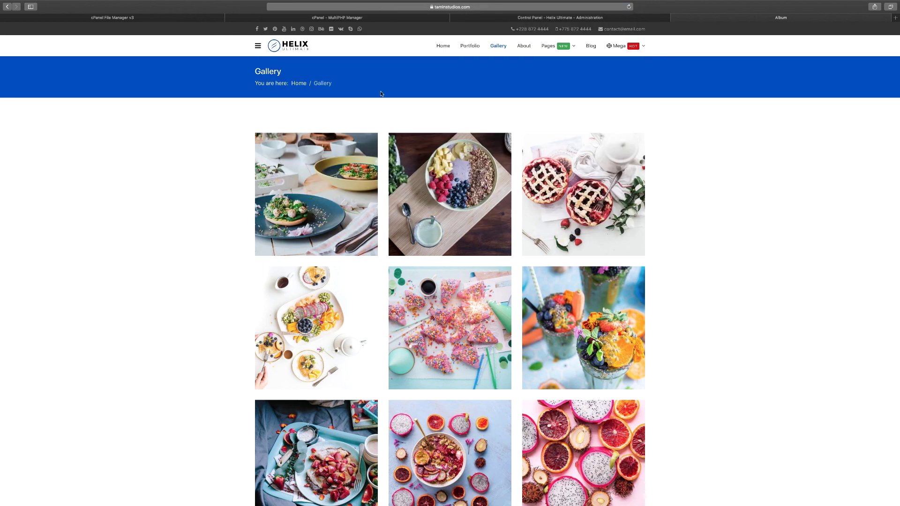
Go from the home page to About and confirm its address reads /helixu/about.
left_click(292, 47)
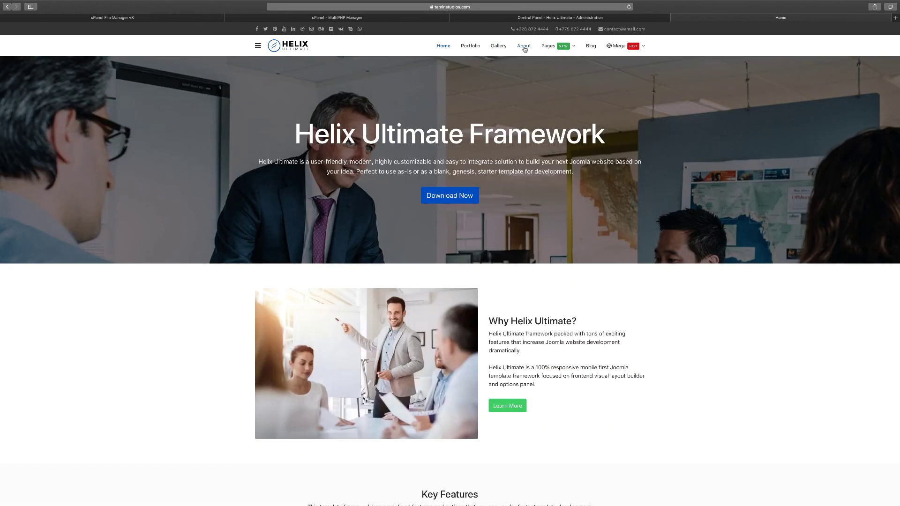
left_click(524, 46)
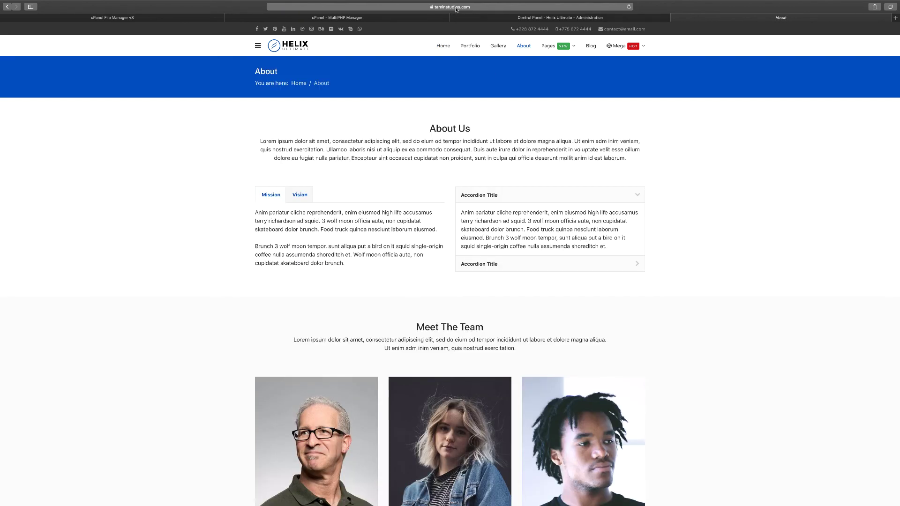
left_click(377, 7)
left_click(373, 7)
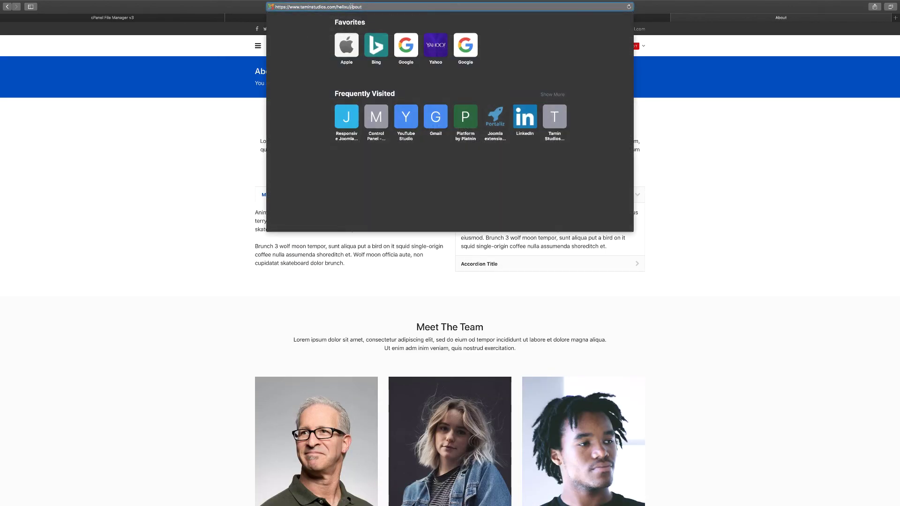
left_click(699, 171)
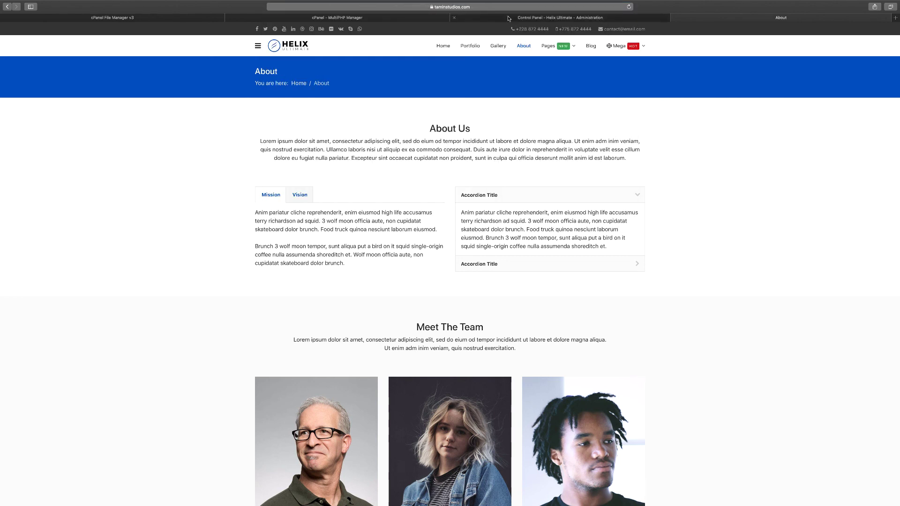